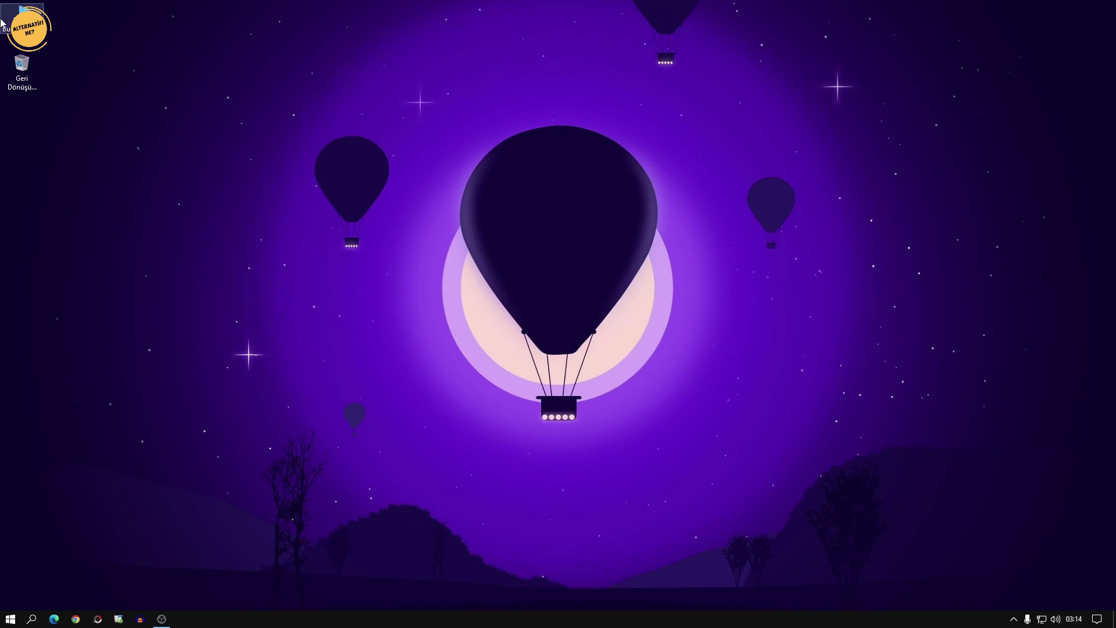
- Open the computer's system properties from Bu bilgisayar, check the installed RAM, and close both windows
{"action": "double_click", "coordinate": [21, 16]}
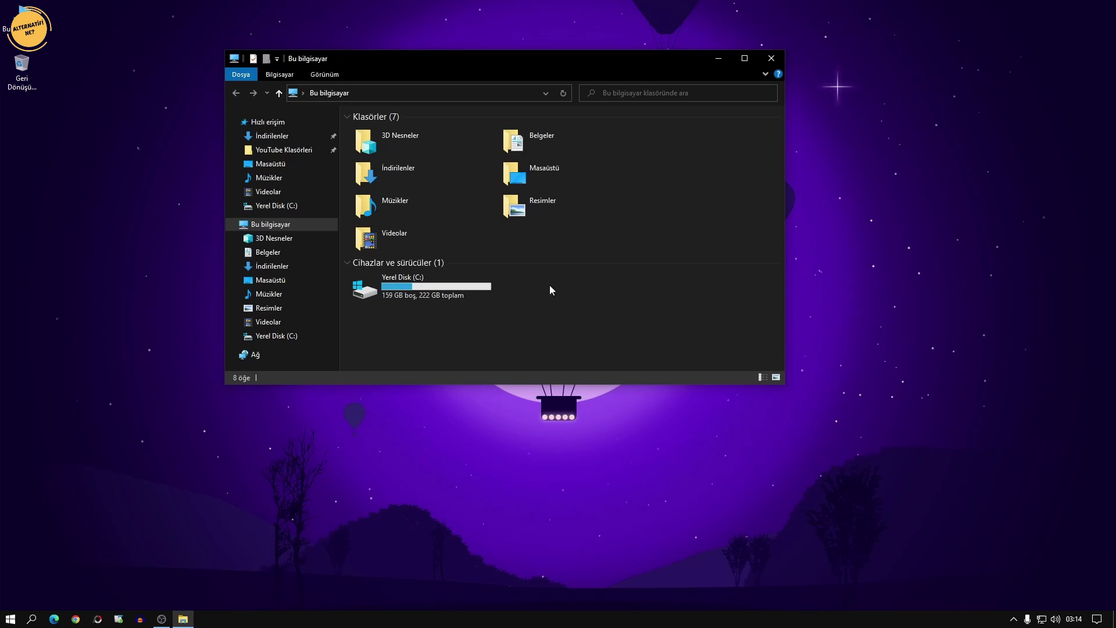
{"action": "right_click", "coordinate": [602, 306]}
{"action": "left_click", "coordinate": [643, 417]}
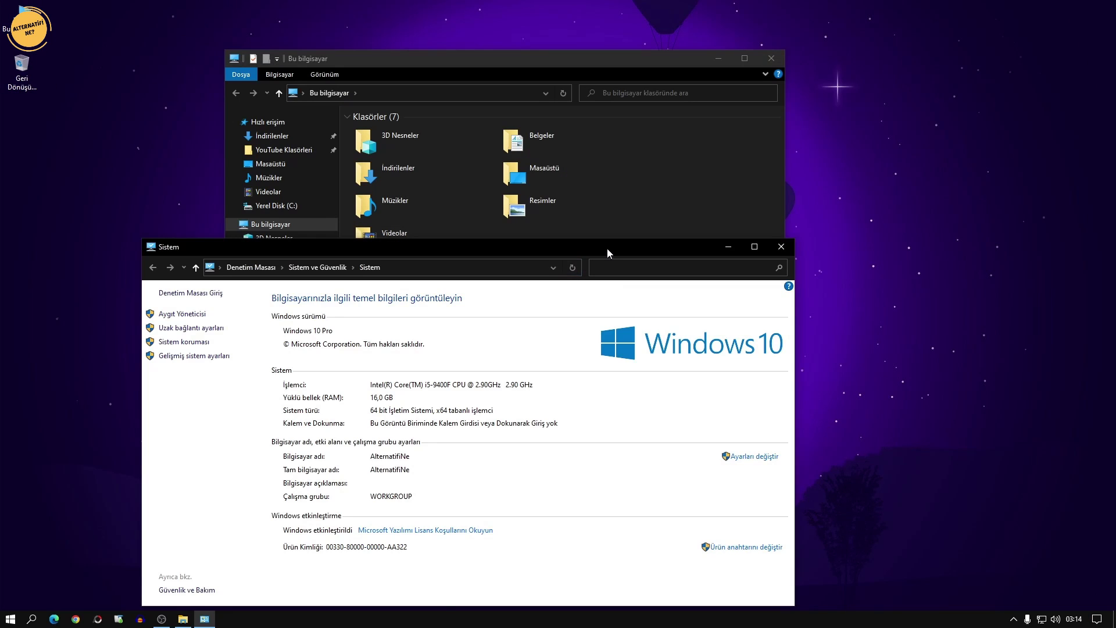
{"action": "left_click_drag", "start_coordinate": [607, 249], "coordinate": [676, 106]}
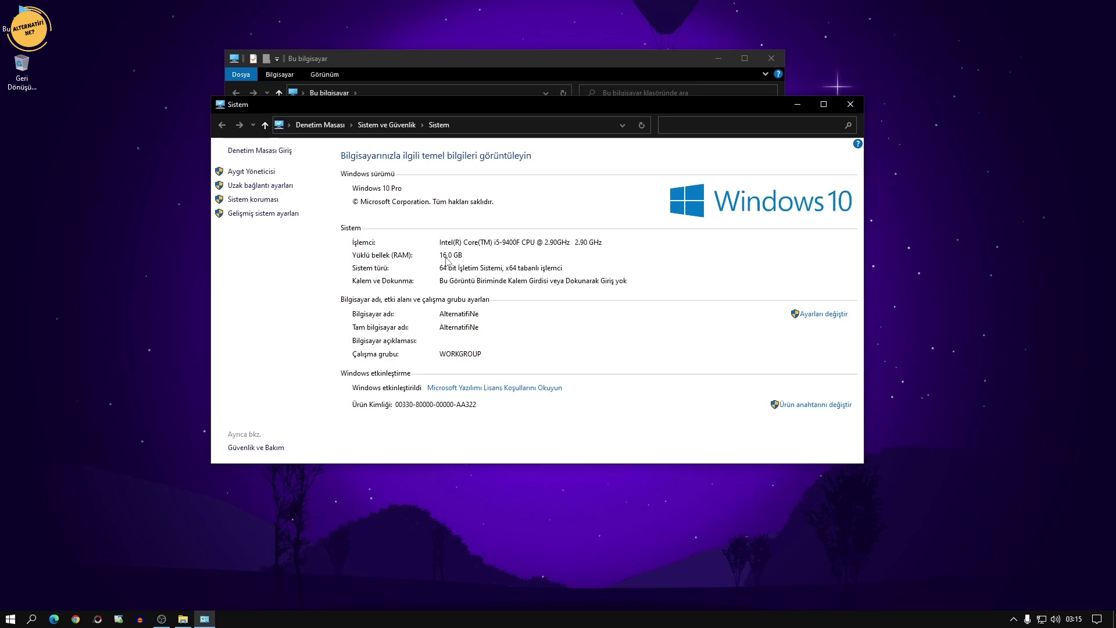
{"action": "left_click", "coordinate": [850, 104]}
{"action": "left_click", "coordinate": [772, 58]}
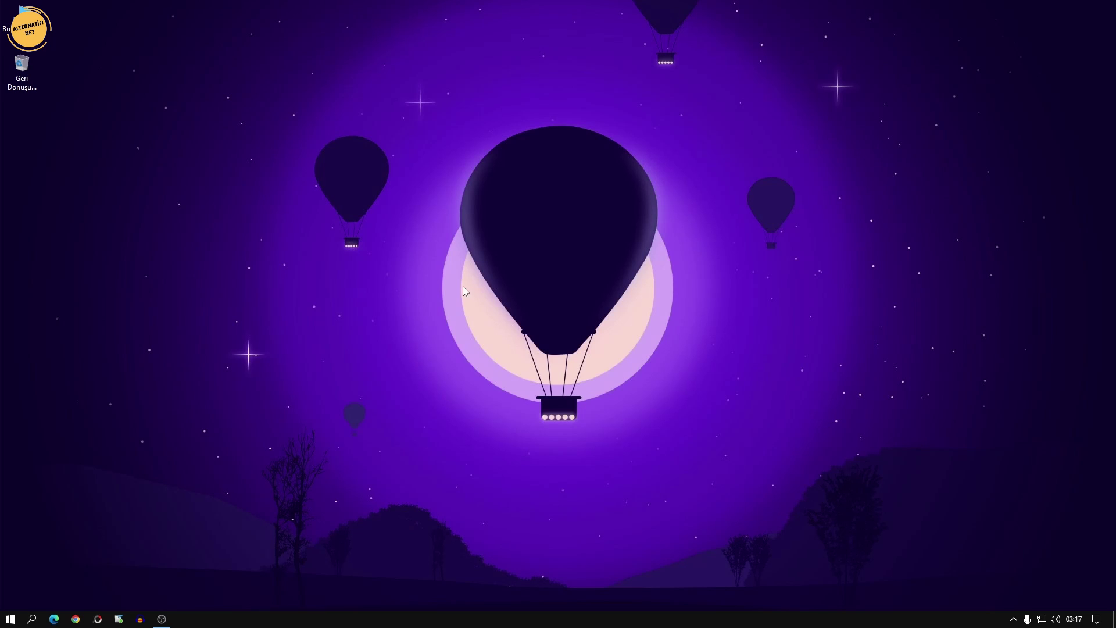
- Examine the virtual memory usage under Sistem ve ayrılan in the Windows storage settings, and close the settings
{"action": "key", "text": "super+i"}
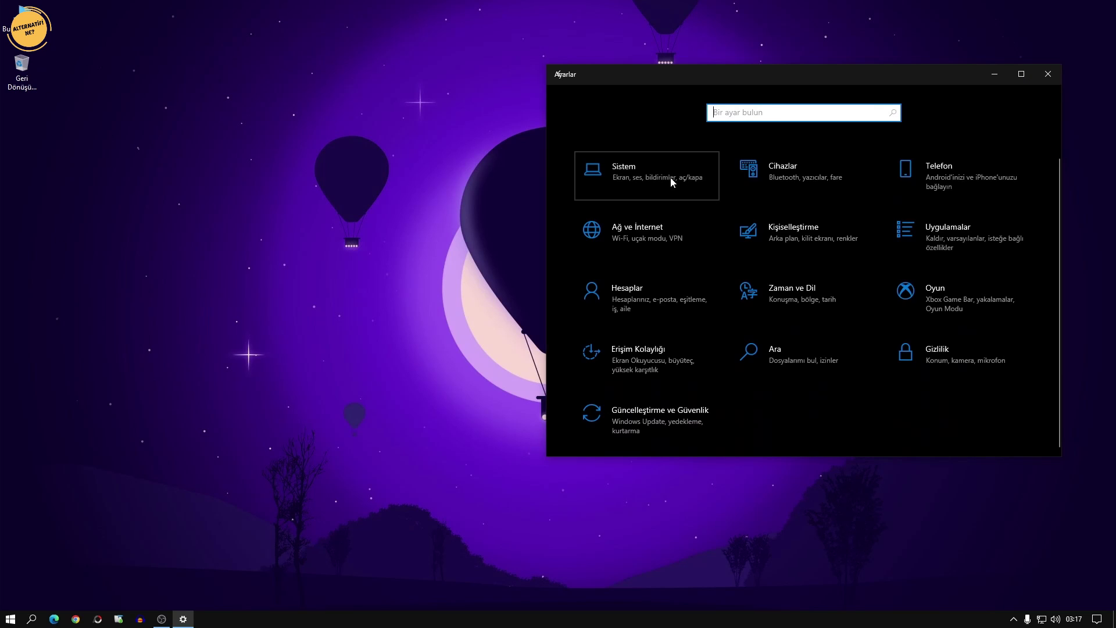
{"action": "left_click", "coordinate": [671, 176]}
{"action": "left_click_drag", "start_coordinate": [605, 73], "coordinate": [401, 67]}
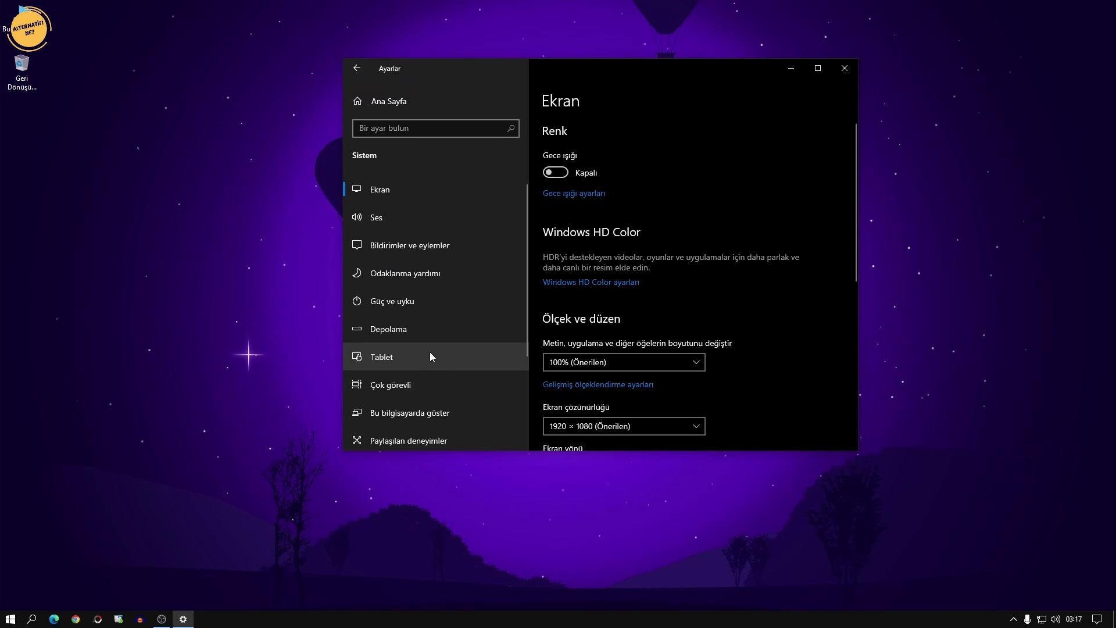
{"action": "left_click", "coordinate": [414, 329]}
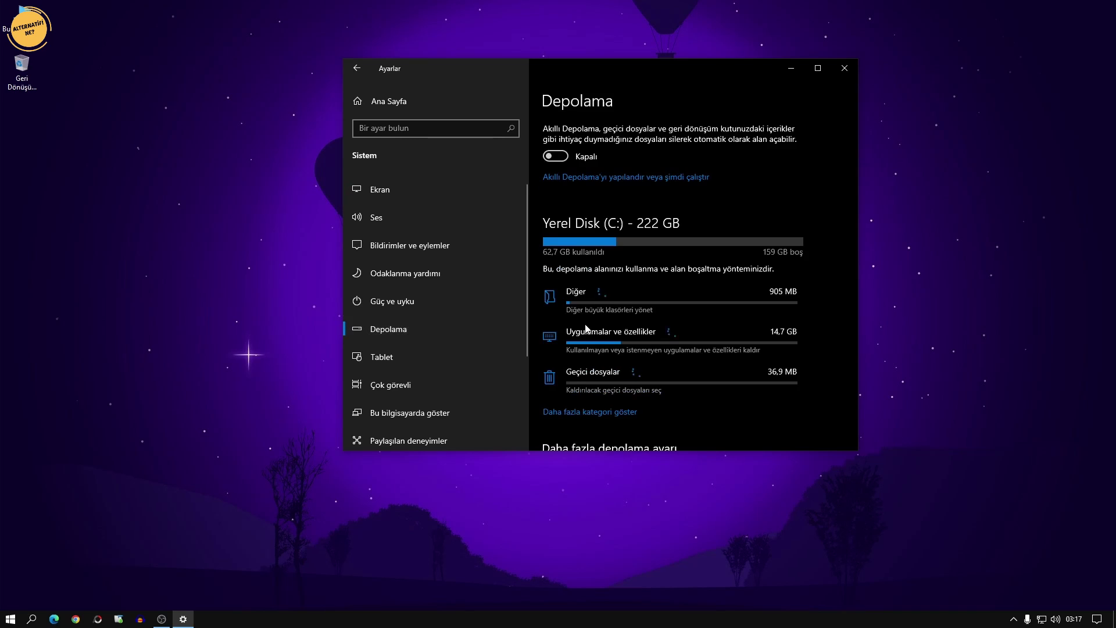
{"action": "scroll", "coordinate": [665, 320], "scroll_direction": "down", "scroll_amount": 3}
{"action": "left_click", "coordinate": [601, 354]}
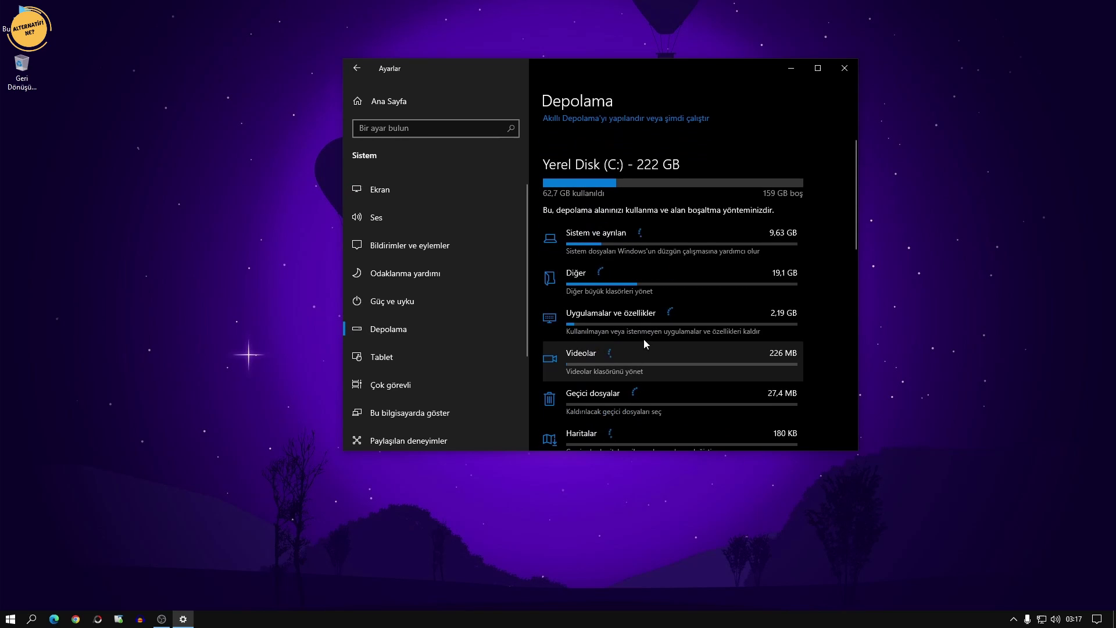
{"action": "scroll", "coordinate": [672, 314], "scroll_direction": "down", "scroll_amount": 2}
{"action": "left_click", "coordinate": [644, 189]}
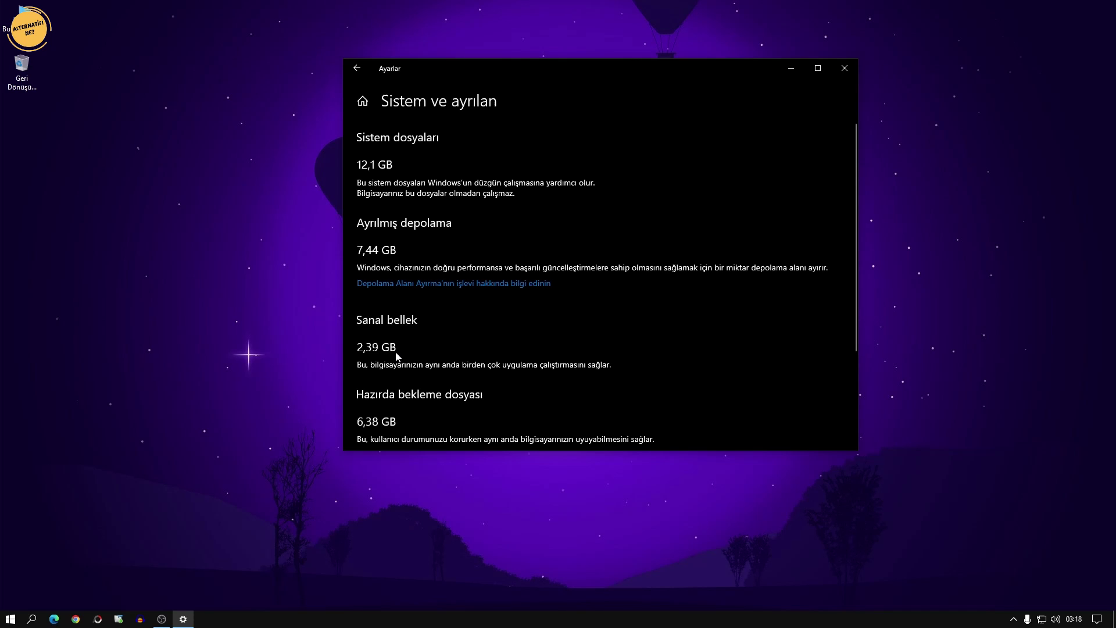
{"action": "left_click", "coordinate": [852, 72]}
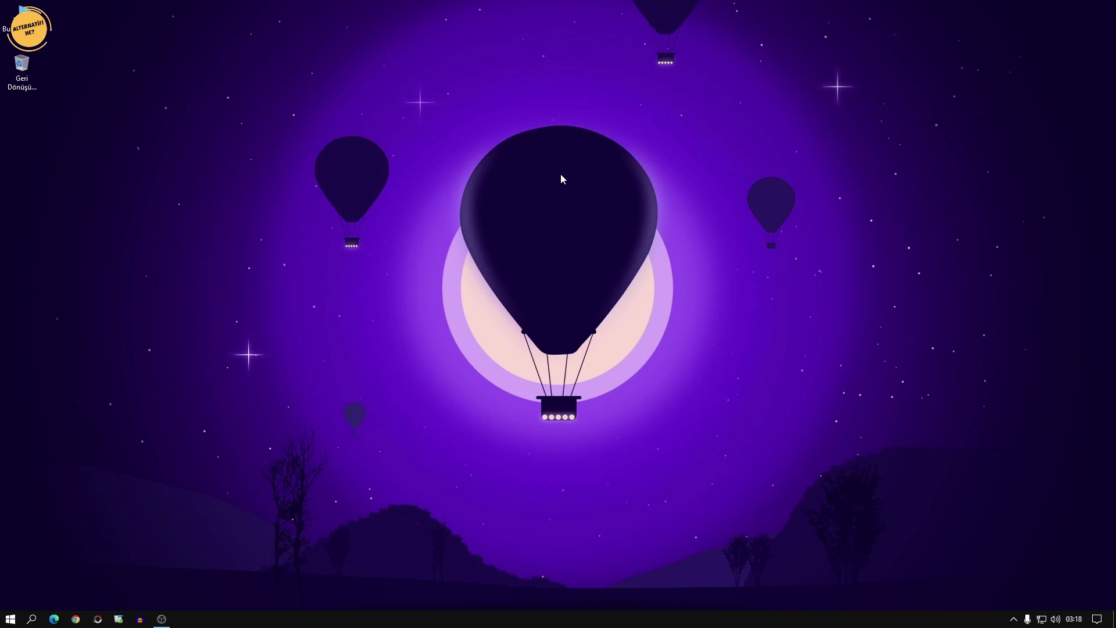
- Open the advanced system settings (Gelişmiş) from the properties of Bu bilgisayar
{"action": "double_click", "coordinate": [22, 23]}
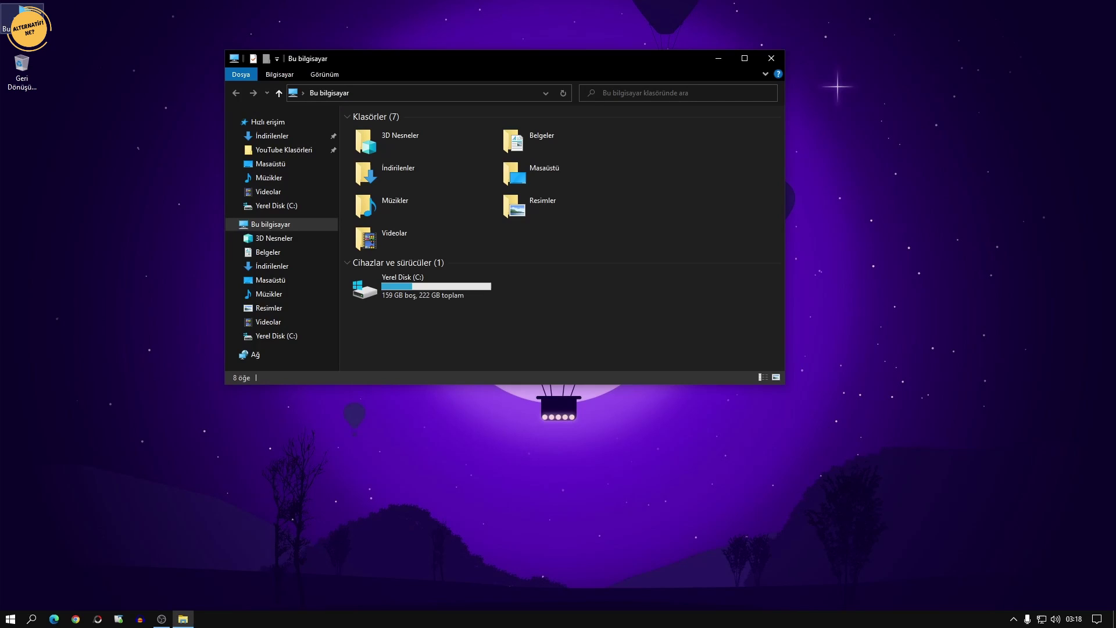
{"action": "right_click", "coordinate": [535, 298]}
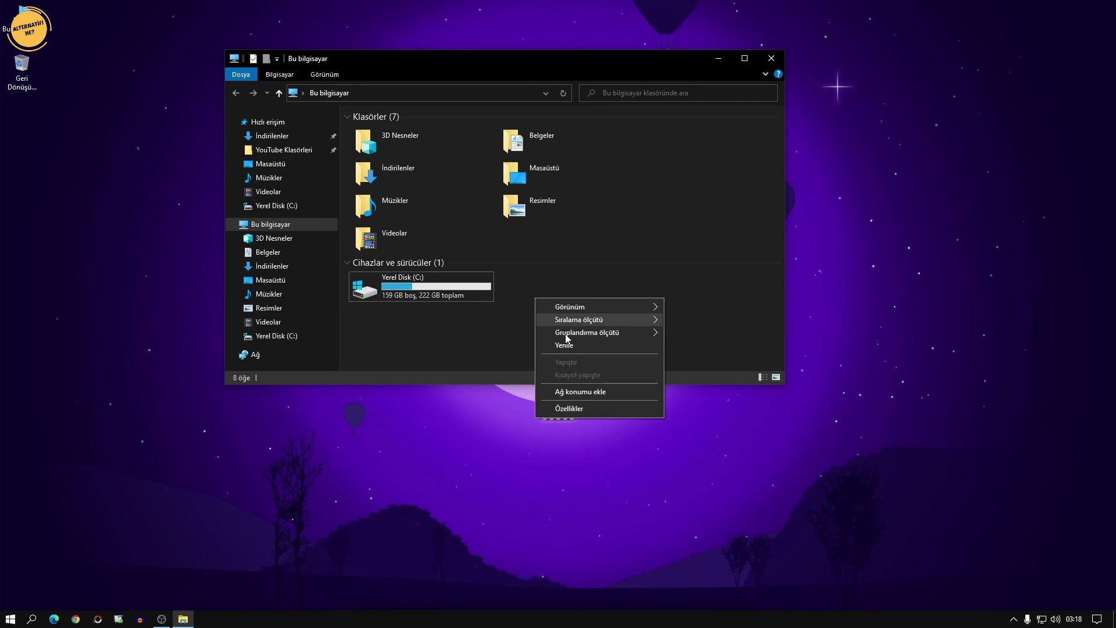
{"action": "left_click", "coordinate": [587, 407]}
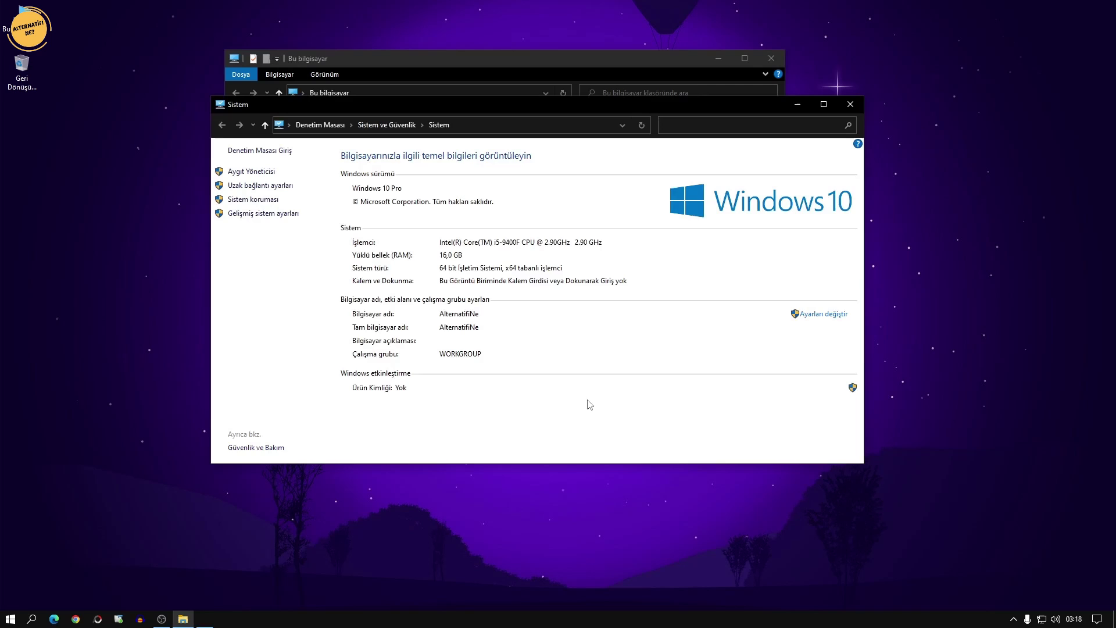
{"action": "left_click", "coordinate": [248, 213]}
{"action": "left_click_drag", "start_coordinate": [240, 88], "coordinate": [524, 149]}
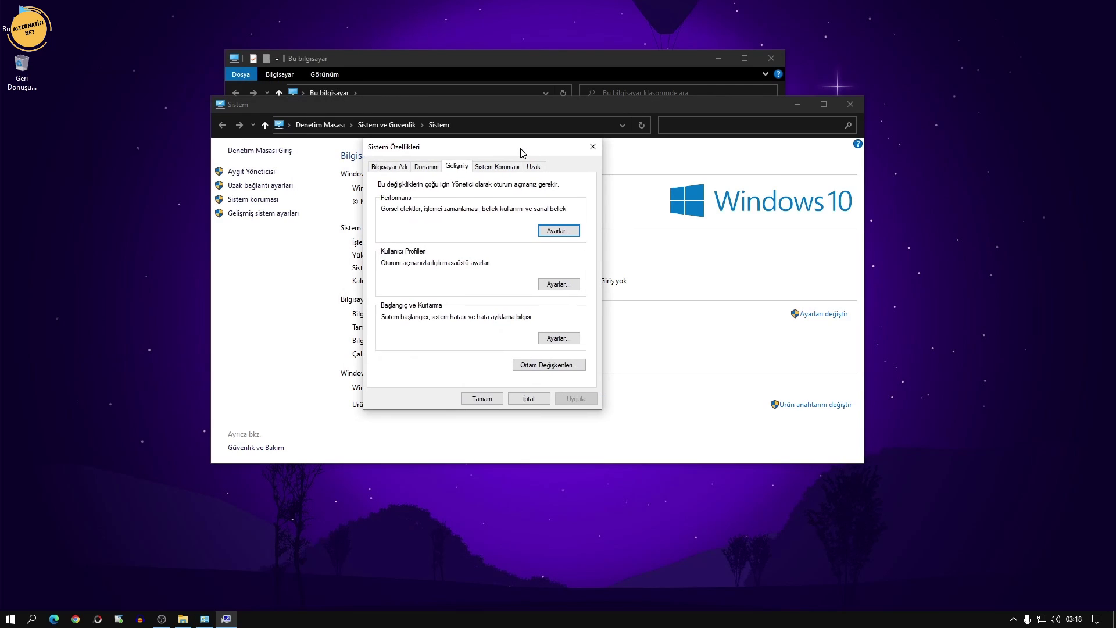
{"action": "left_click", "coordinate": [401, 167]}
{"action": "left_click", "coordinate": [457, 167]}
- Open the Sanal Bellek dialog from the advanced performance options
{"action": "left_click", "coordinate": [561, 232]}
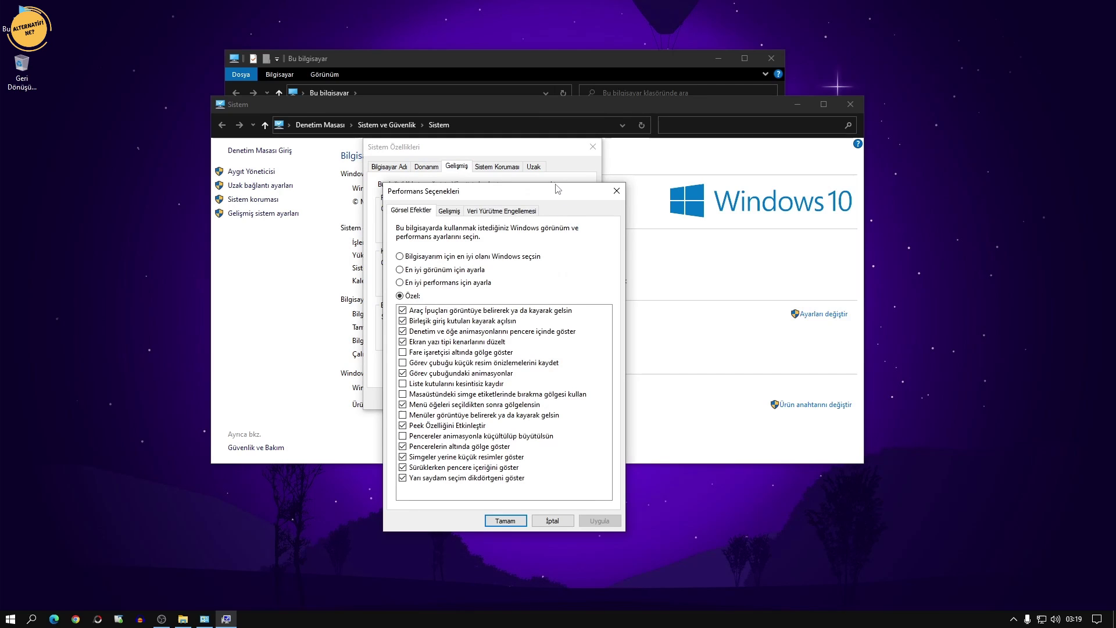
{"action": "left_click_drag", "start_coordinate": [560, 191], "coordinate": [558, 167]}
{"action": "left_click", "coordinate": [449, 187]}
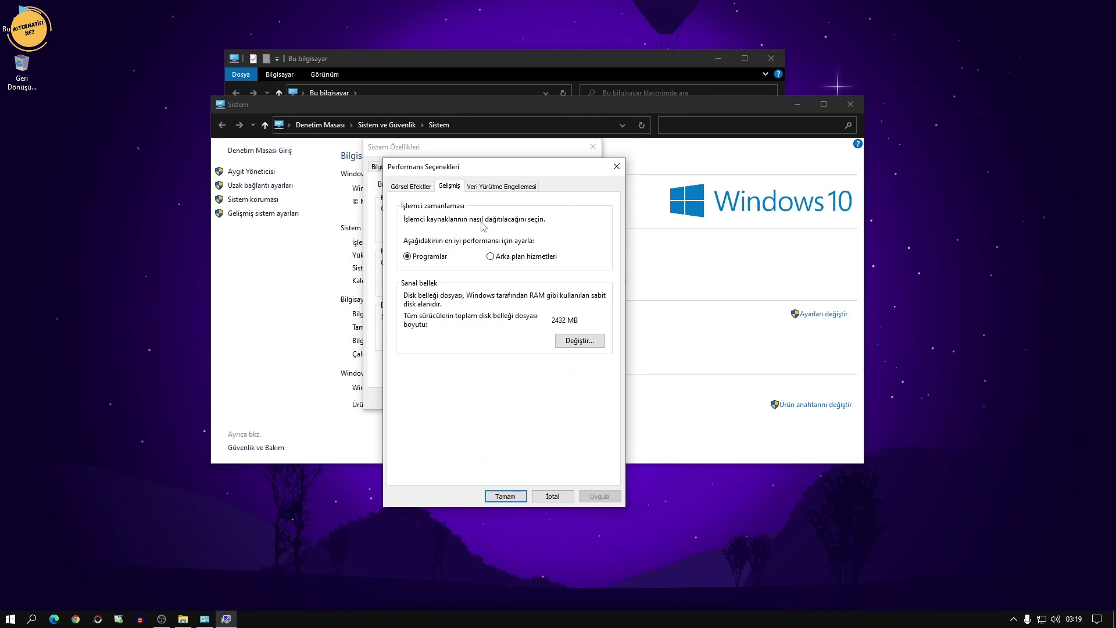
{"action": "left_click", "coordinate": [578, 341]}
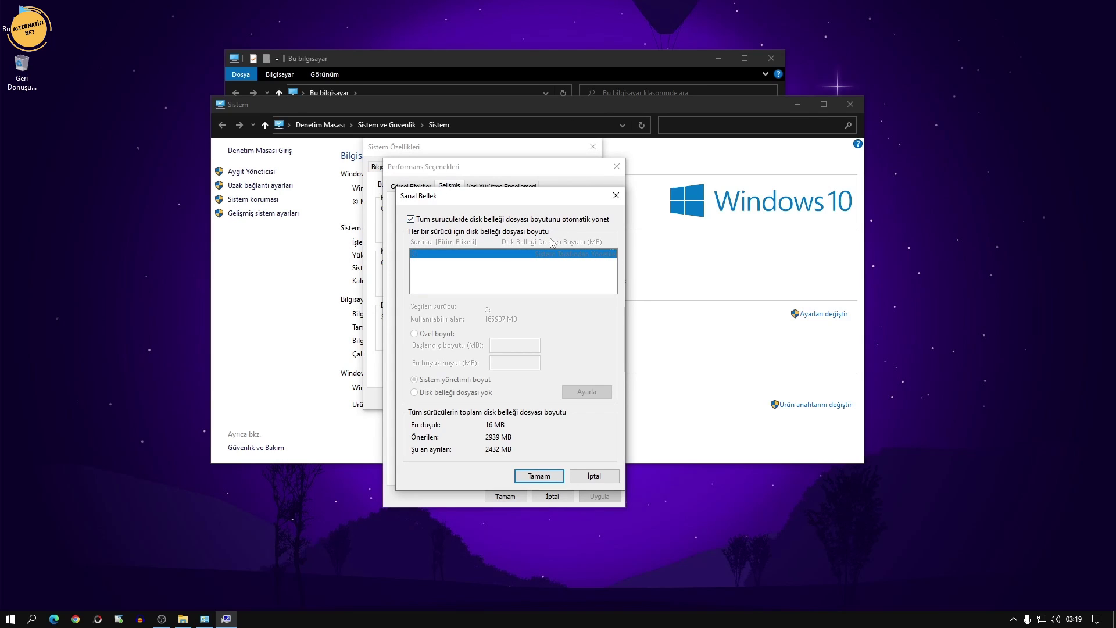
- Turn off automatic paging file management for all drives and choose a custom size (Özel boyut) for drive C:
{"action": "left_click", "coordinate": [413, 220]}
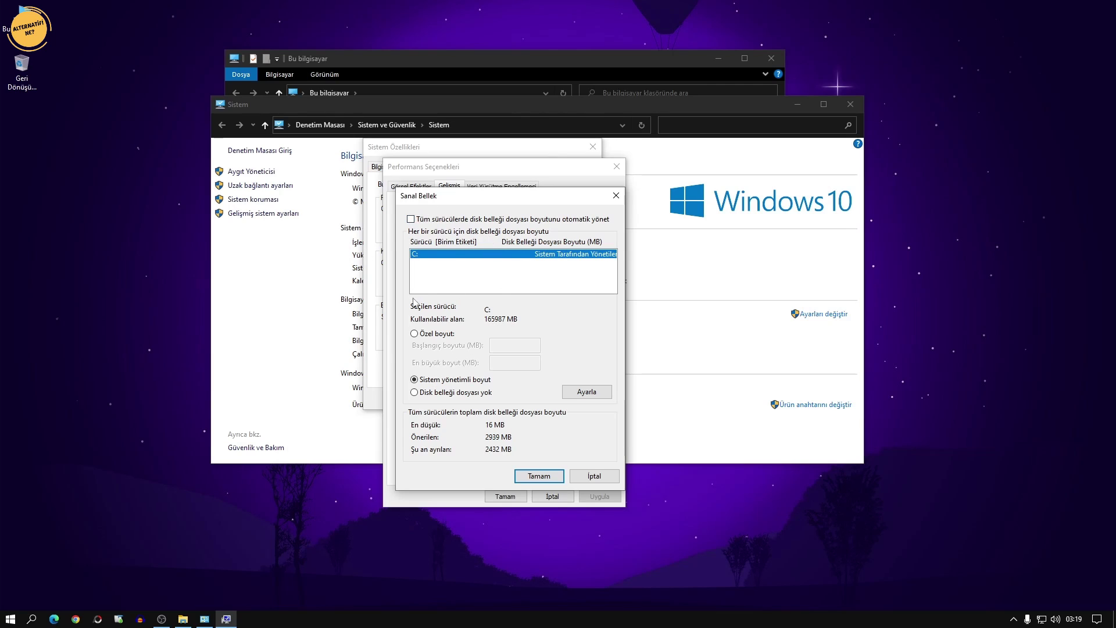
{"action": "left_click", "coordinate": [415, 333]}
{"action": "left_click", "coordinate": [511, 346]}
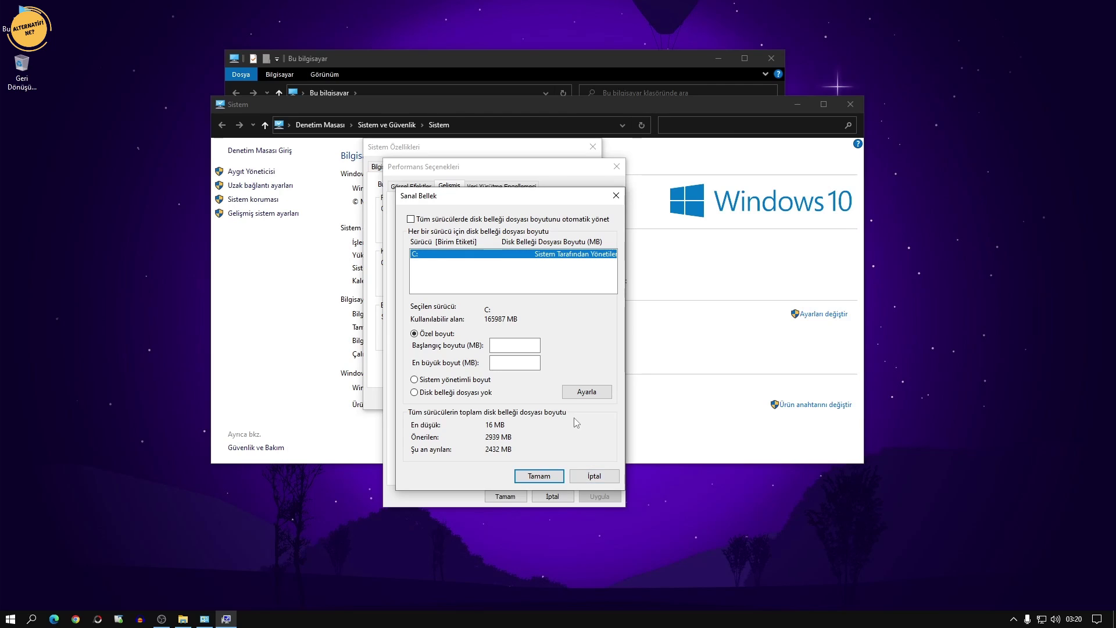
{"action": "left_click", "coordinate": [528, 346]}
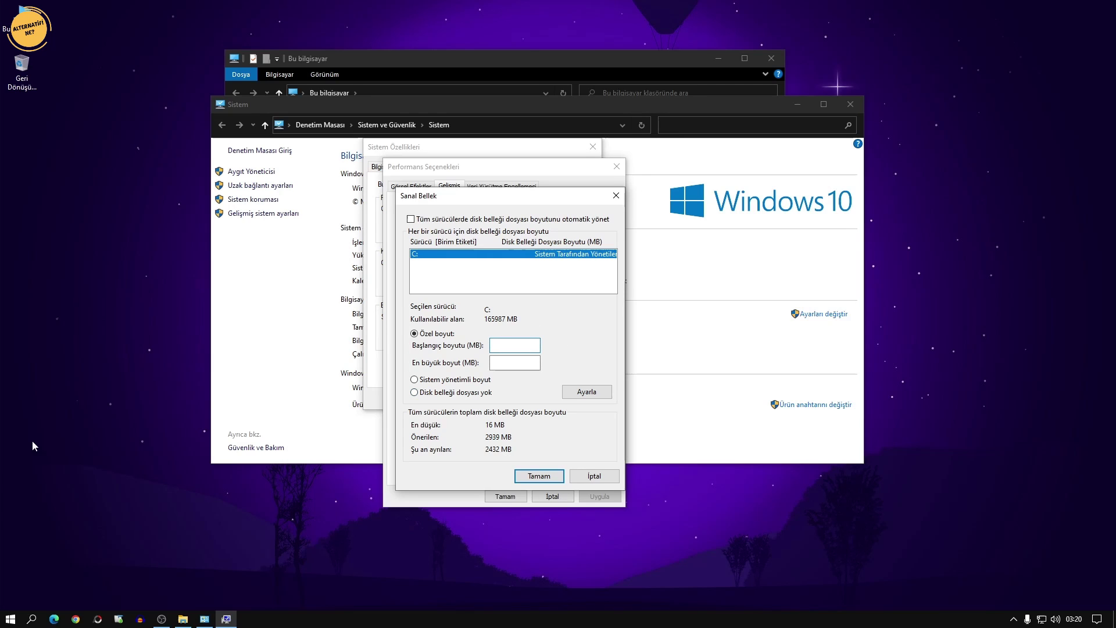
- Open the Calculator beside the Sanal Bellek dialog, compute 2 × 1024, and highlight the result
{"action": "key", "text": "XF86Calculator"}
{"action": "left_click_drag", "start_coordinate": [875, 246], "coordinate": [816, 186]}
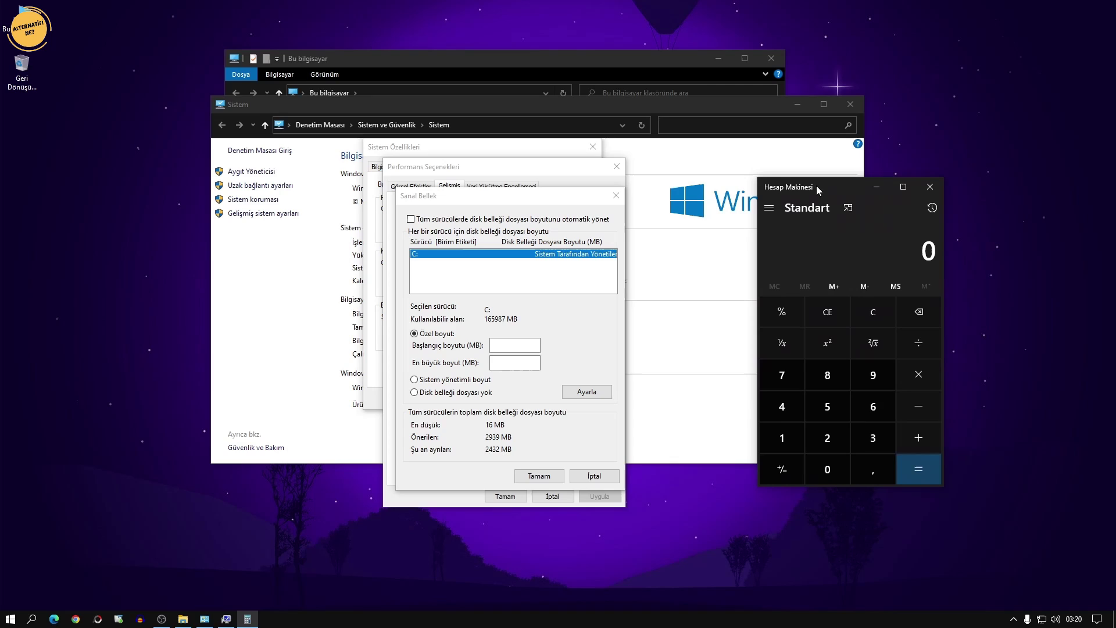
{"action": "left_click", "coordinate": [839, 436]}
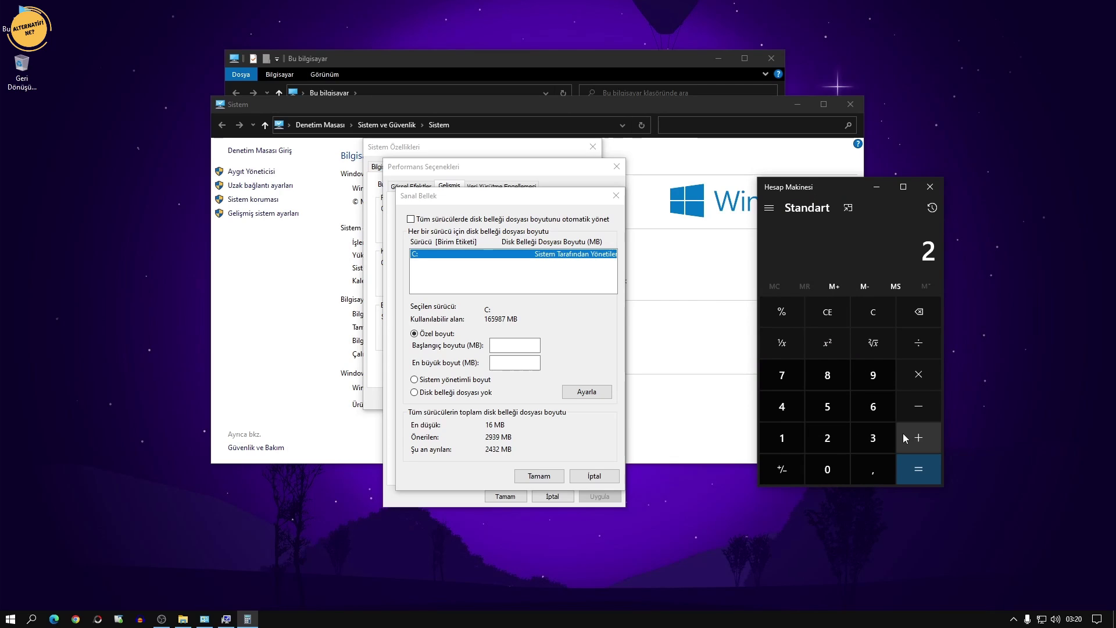
{"action": "left_click", "coordinate": [926, 381]}
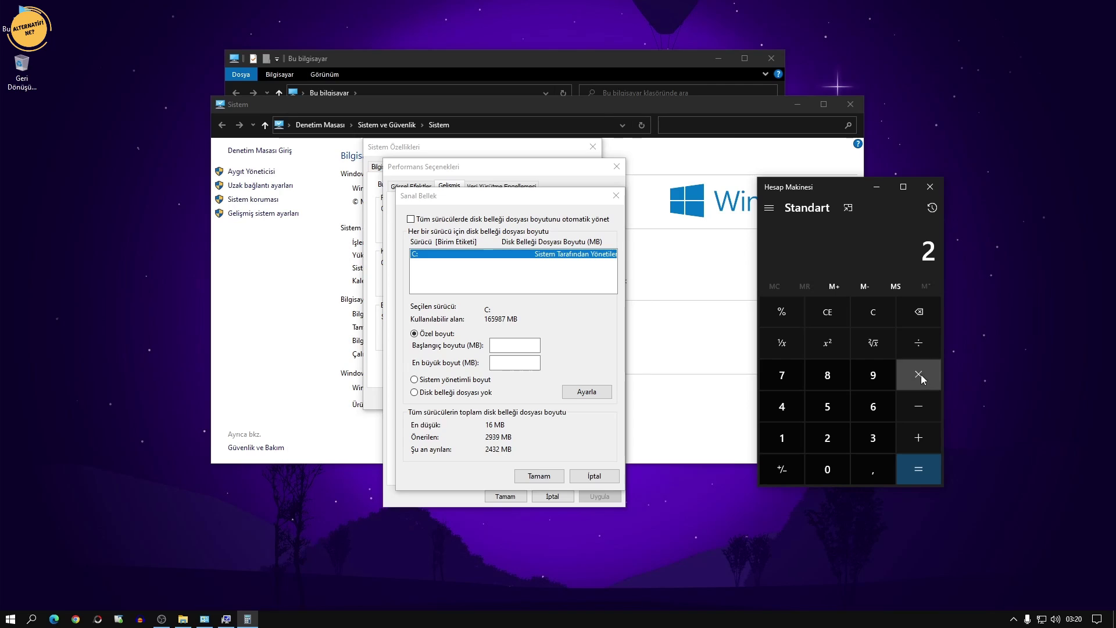
{"action": "left_click", "coordinate": [828, 469]}
{"action": "left_click", "coordinate": [827, 438]}
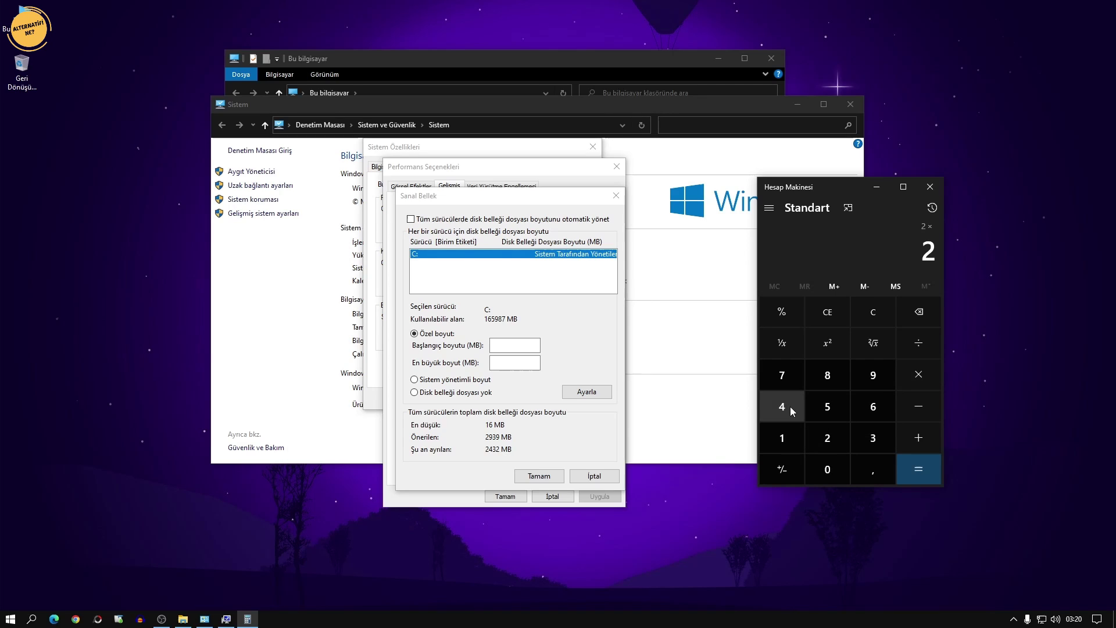
{"action": "left_click", "coordinate": [782, 407]}
{"action": "left_click", "coordinate": [917, 468]}
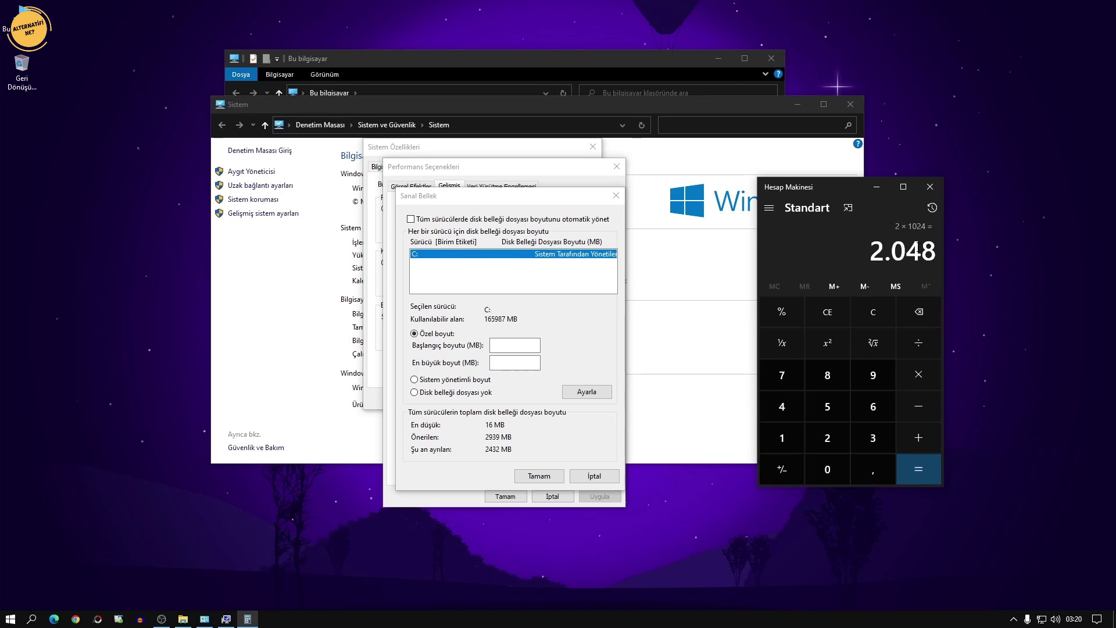
{"action": "left_click_drag", "start_coordinate": [874, 254], "coordinate": [935, 251]}
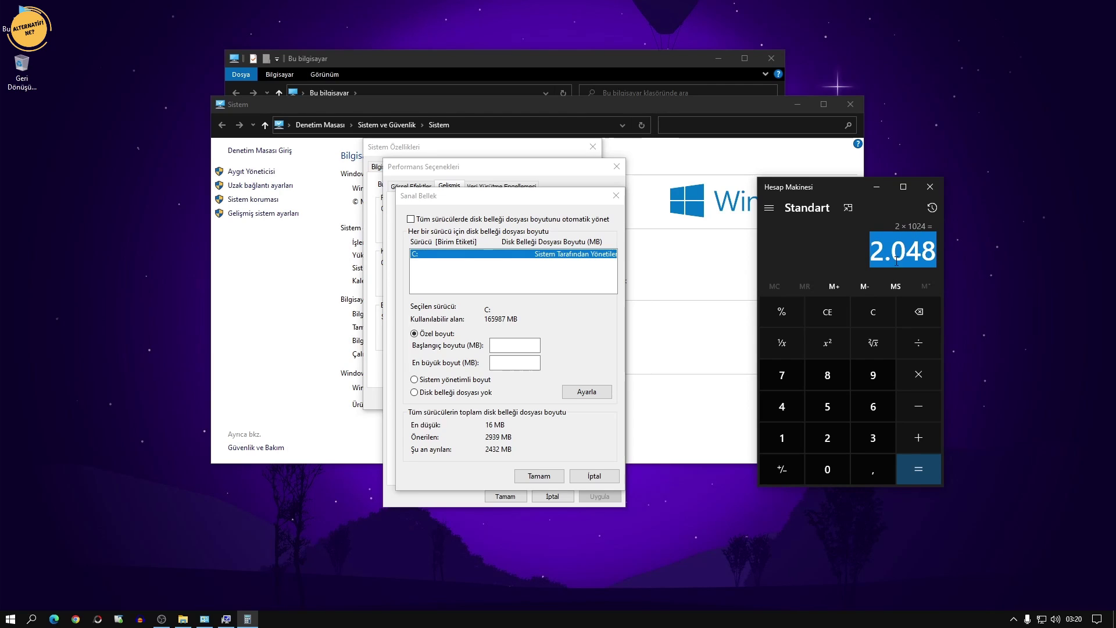
{"action": "left_click", "coordinate": [857, 244]}
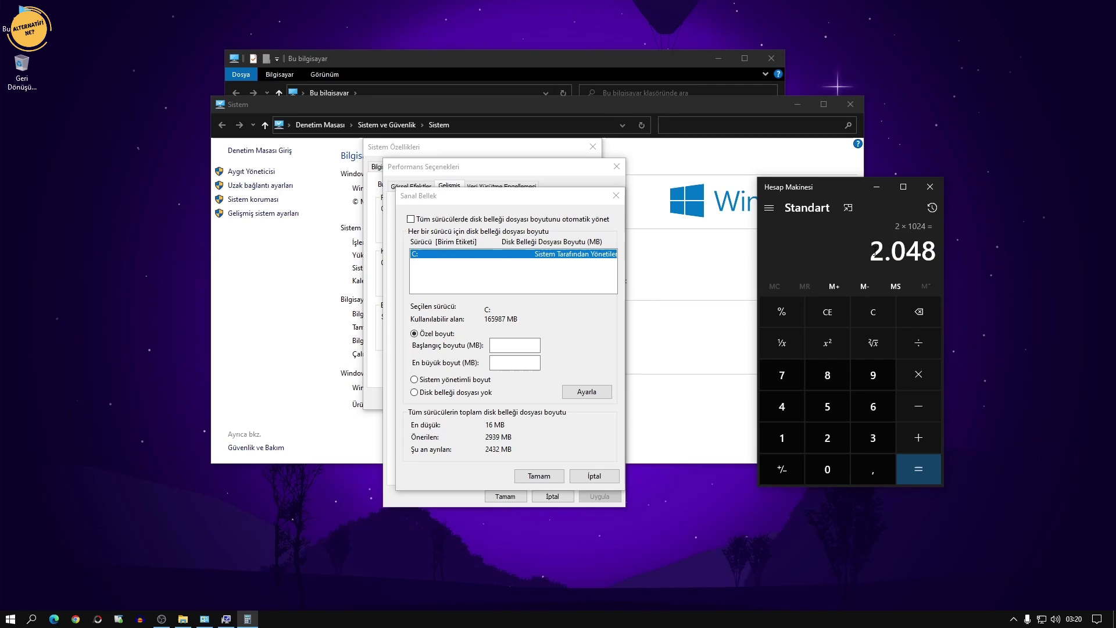
{"action": "left_click_drag", "start_coordinate": [876, 254], "coordinate": [941, 250]}
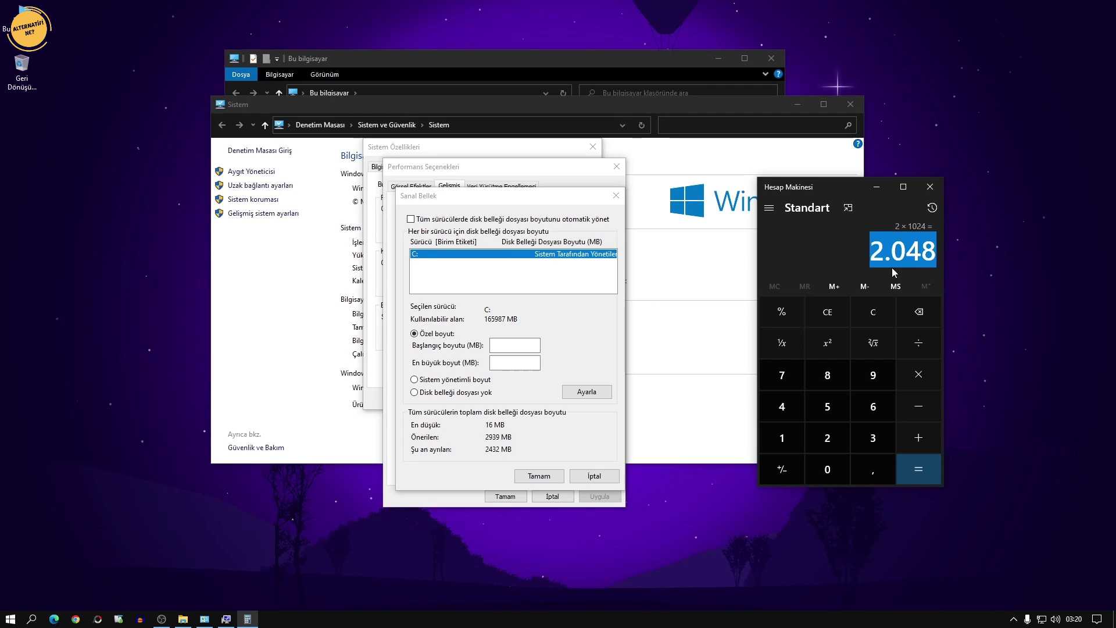
{"action": "left_click", "coordinate": [873, 249]}
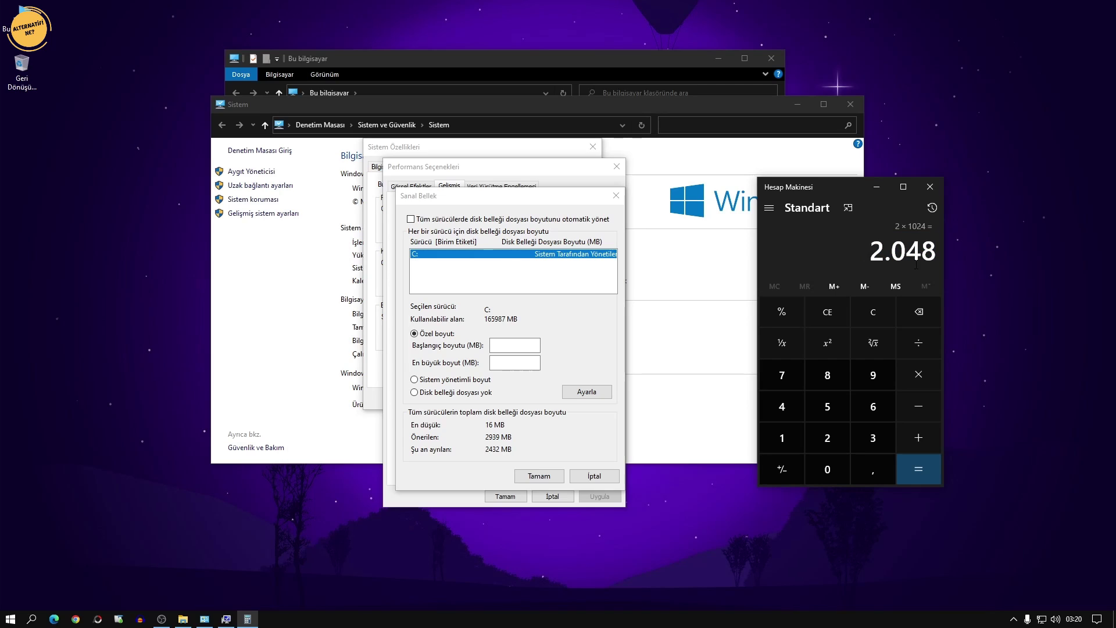
- Multiply the calculated value by 3 in the Calculator
{"action": "left_click", "coordinate": [929, 375]}
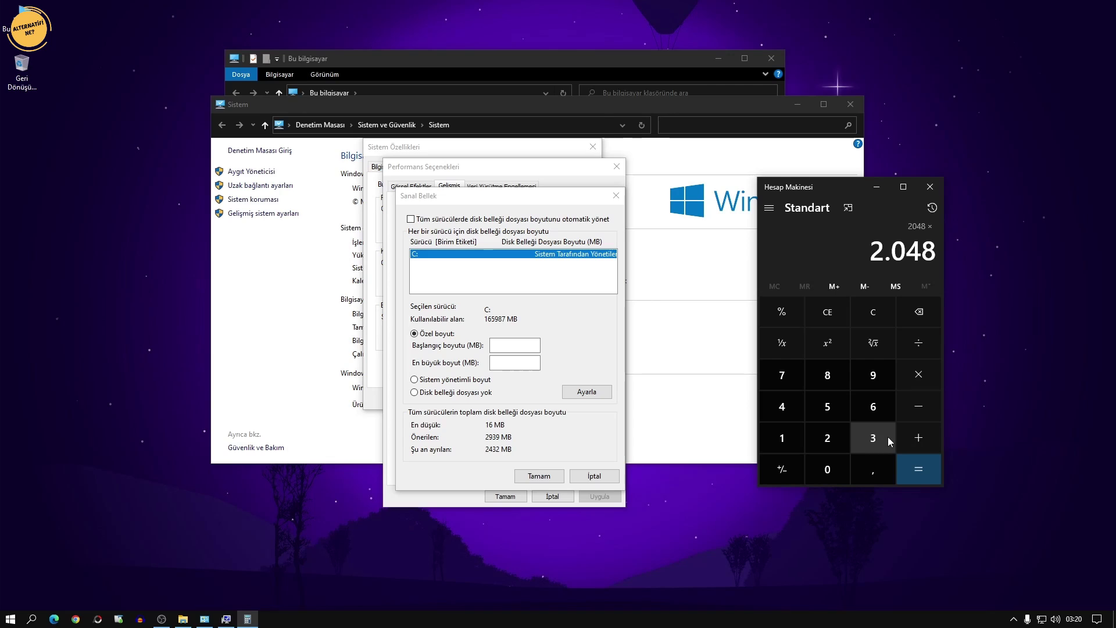
{"action": "left_click", "coordinate": [879, 437]}
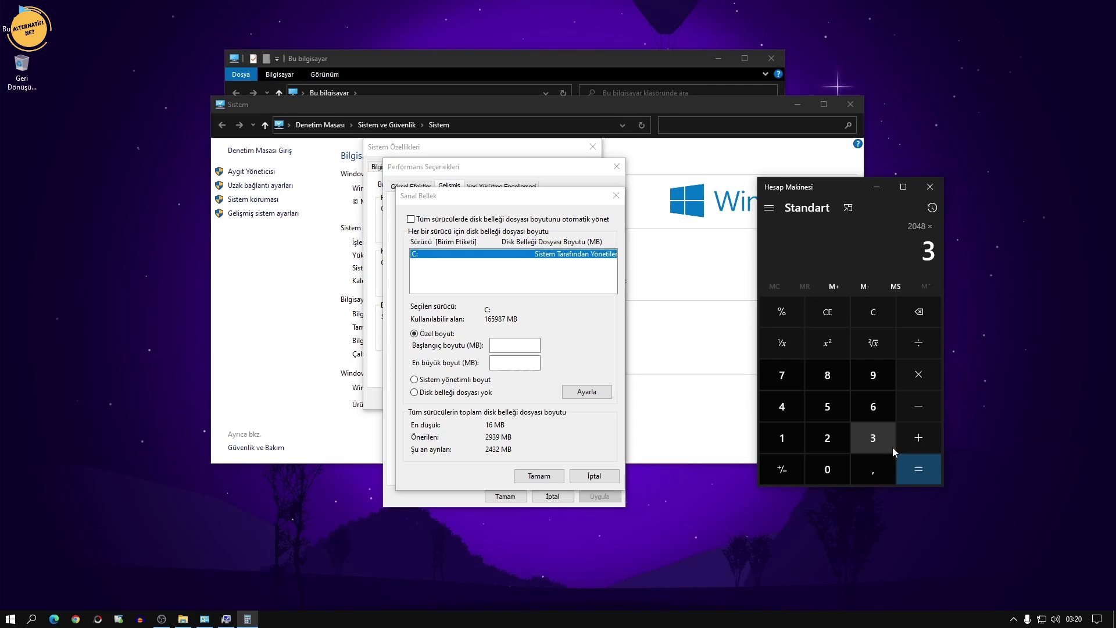
{"action": "left_click", "coordinate": [921, 465]}
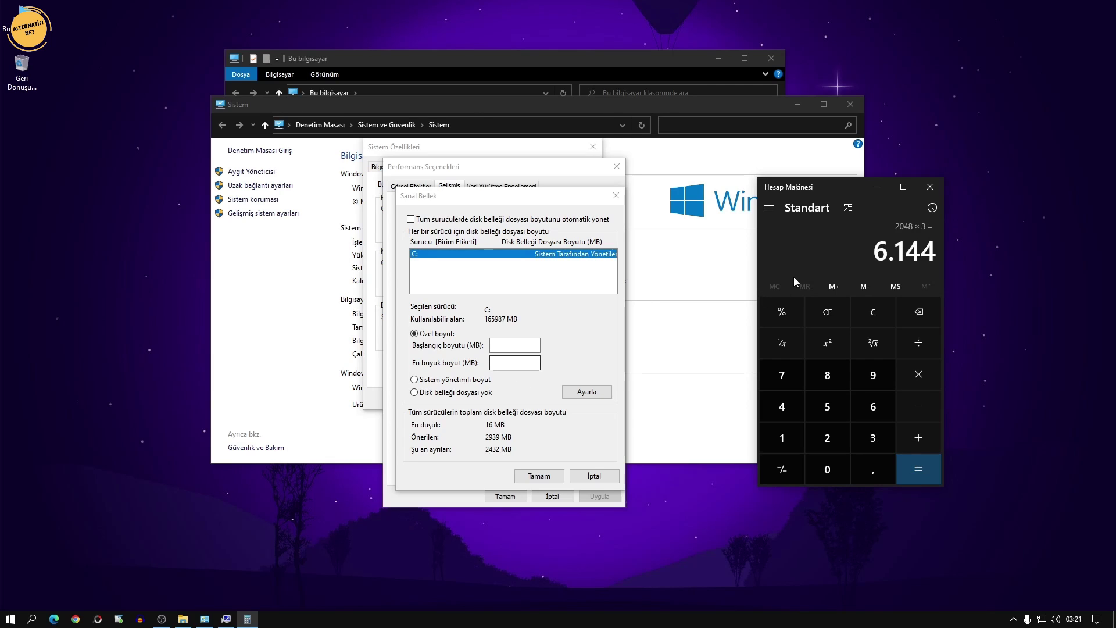
- Enter 6144 MB as drive C:'s initial and maximum paging file size, and cancel out of Sanal Bellek and Performans Seçenekleri
{"action": "left_click", "coordinate": [523, 348]}
{"action": "type", "text": "6144"}
{"action": "key", "text": "Tab"}
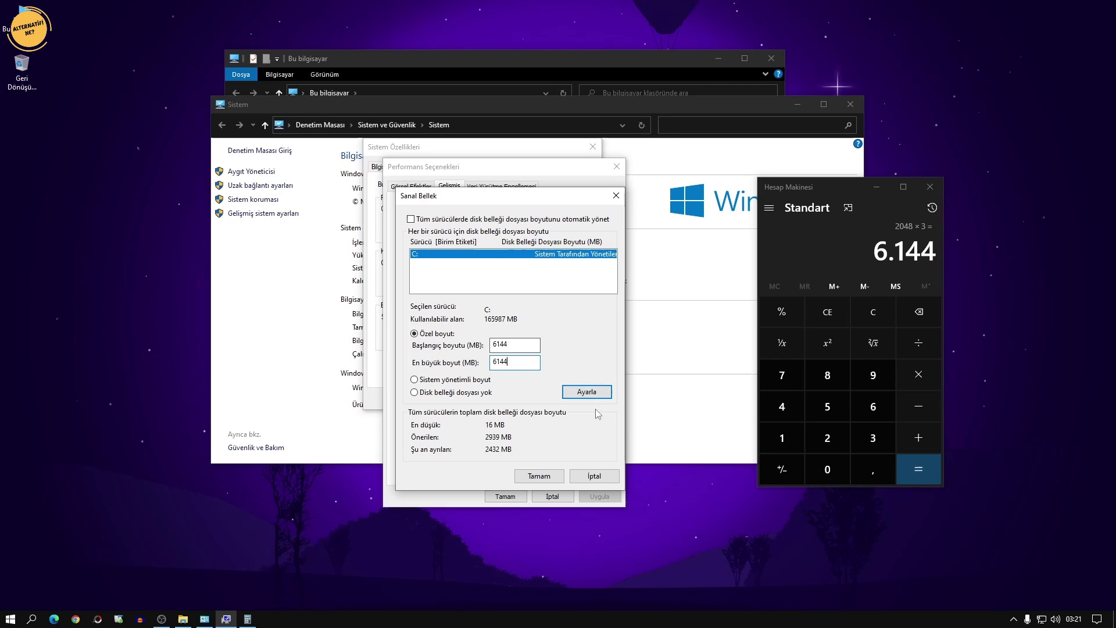
{"action": "left_click", "coordinate": [594, 477]}
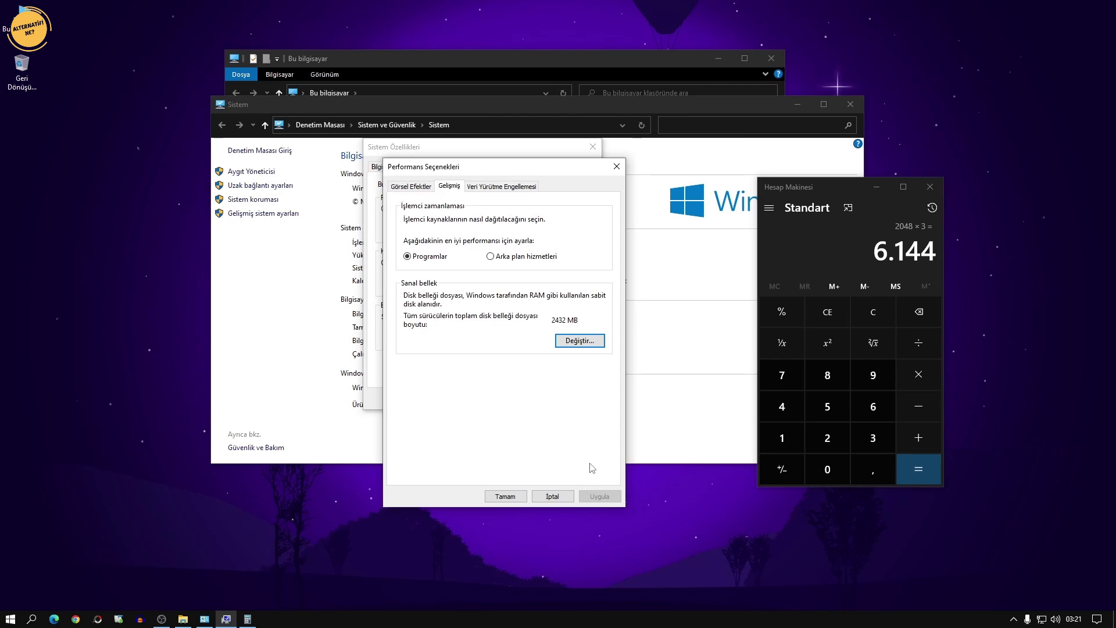
{"action": "left_click", "coordinate": [568, 501]}
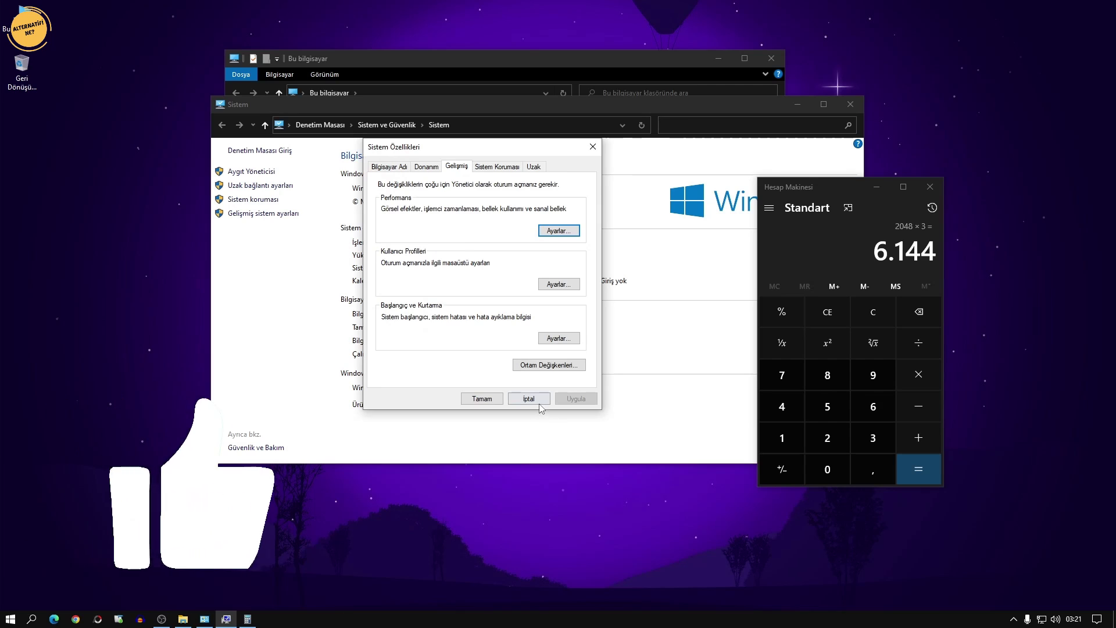